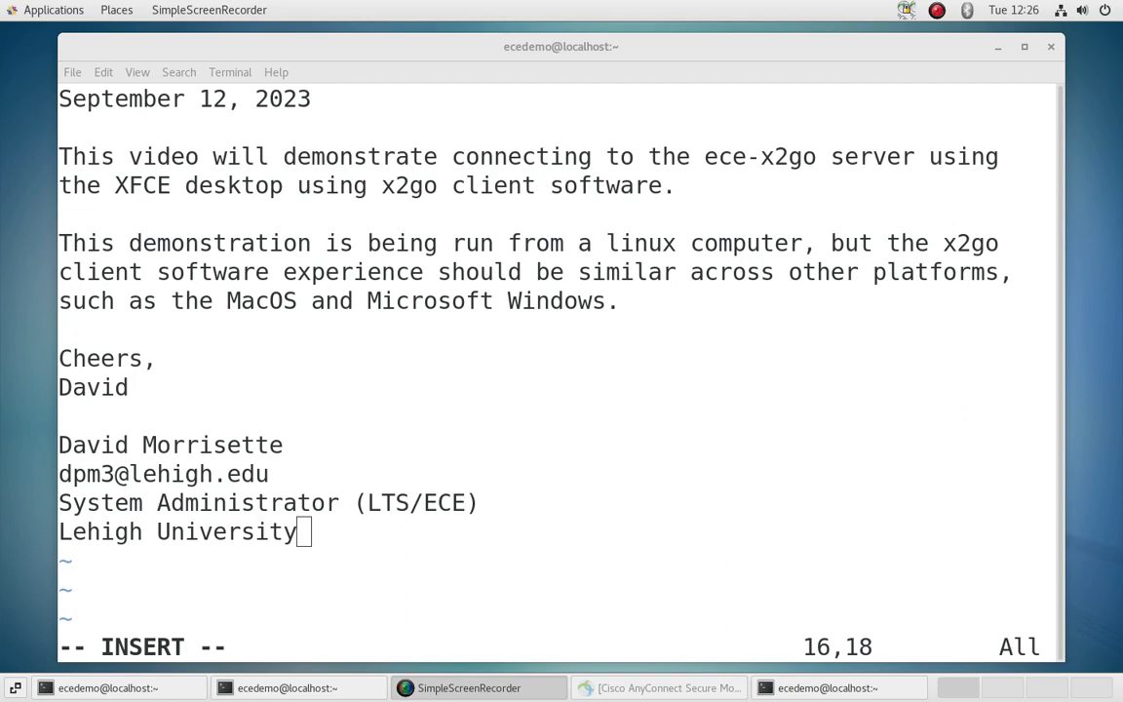
Clear the introductory text window off the desktop and launch X2Go Client from the Internet applications.
drag(762, 47, 757, 0)
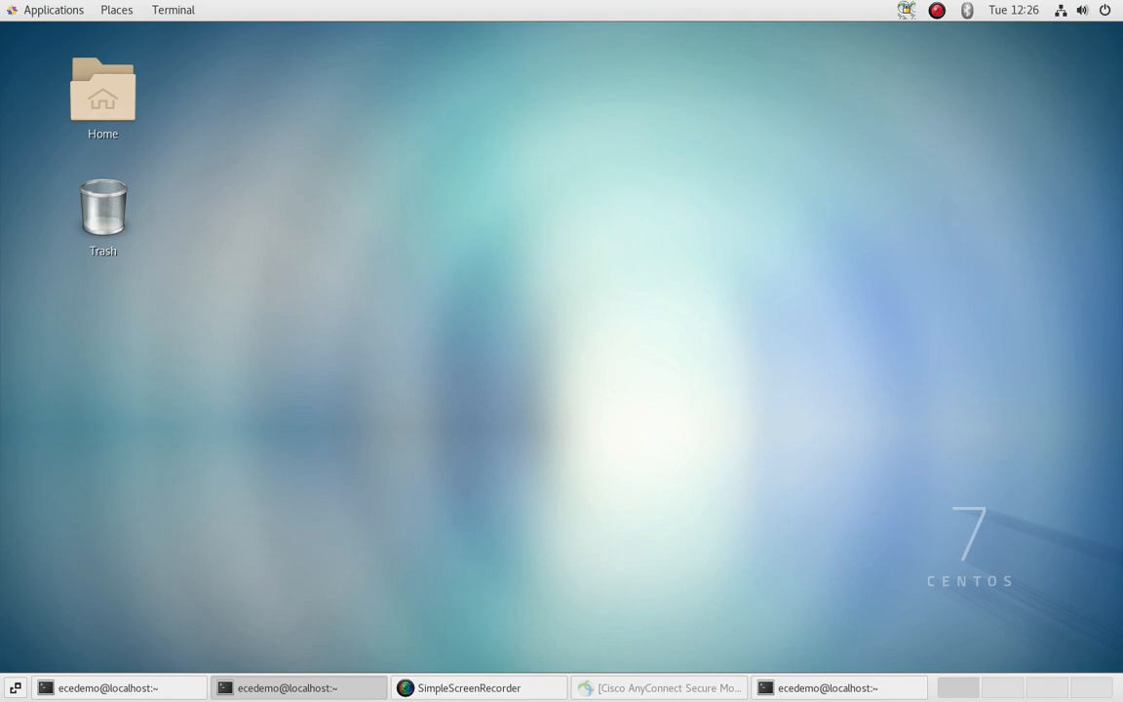
click(50, 15)
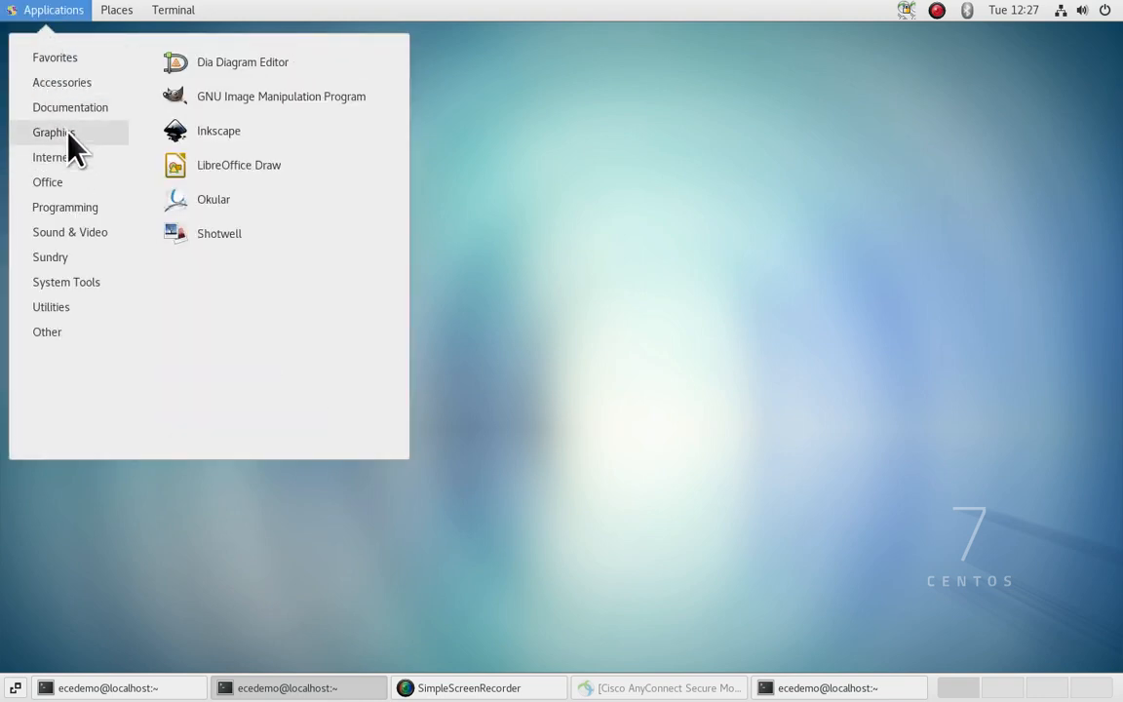
mouse_move(66, 156)
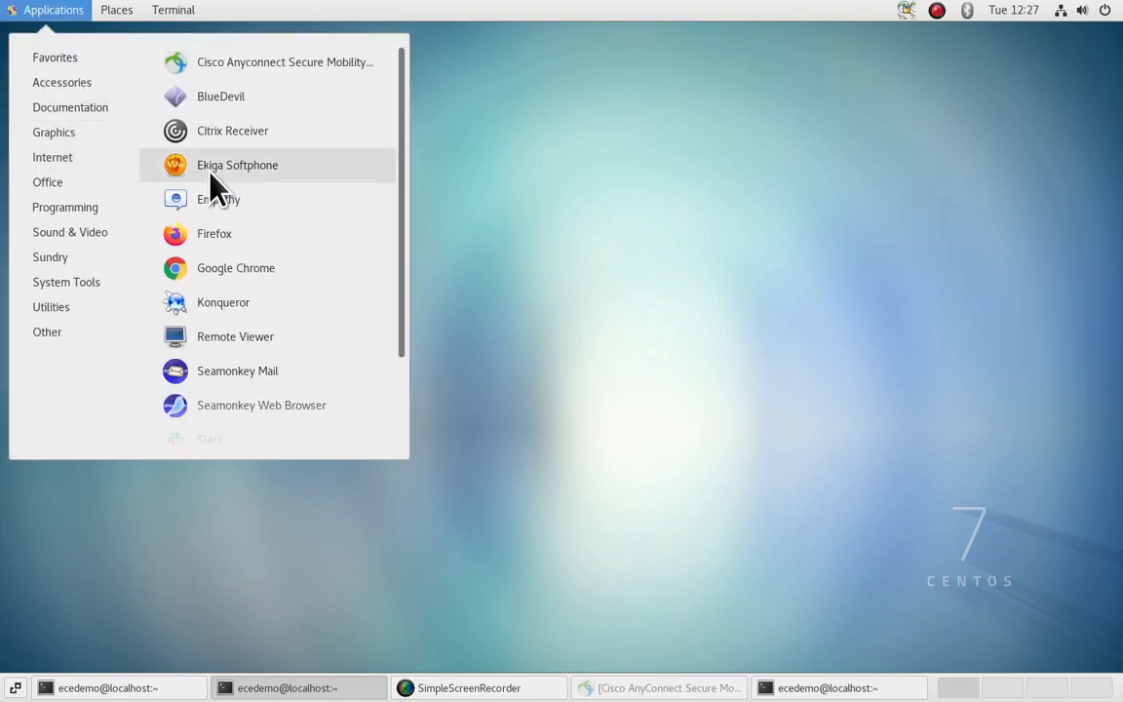
scroll(278, 310, down, 3)
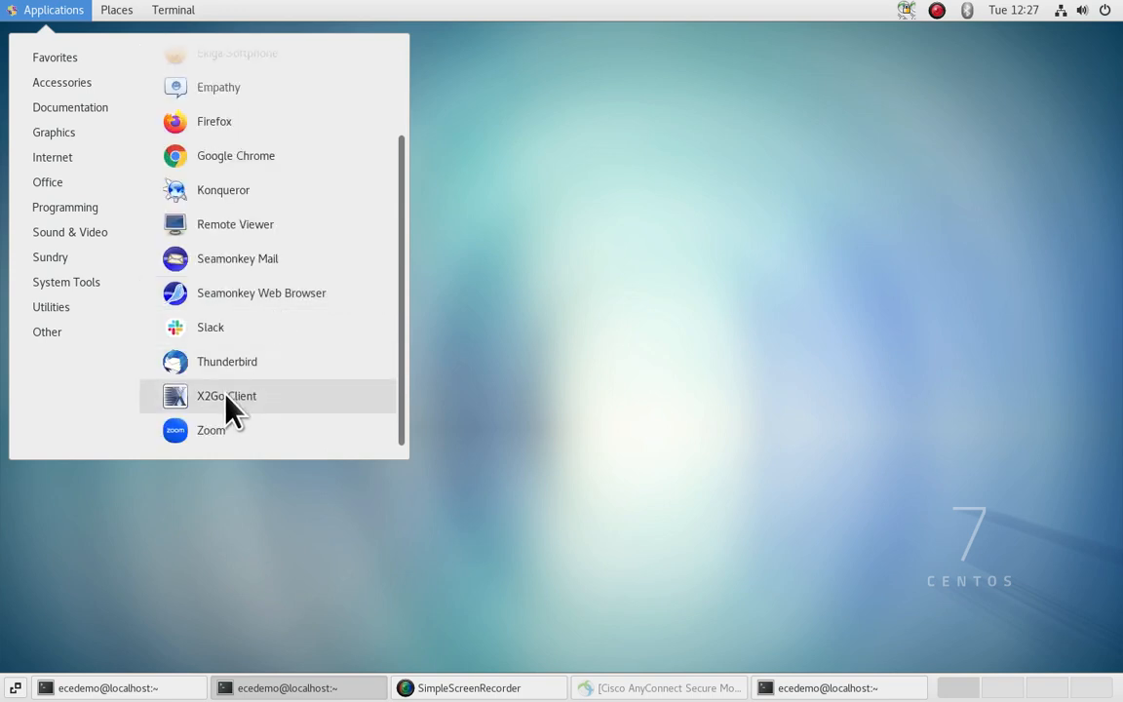
click(226, 398)
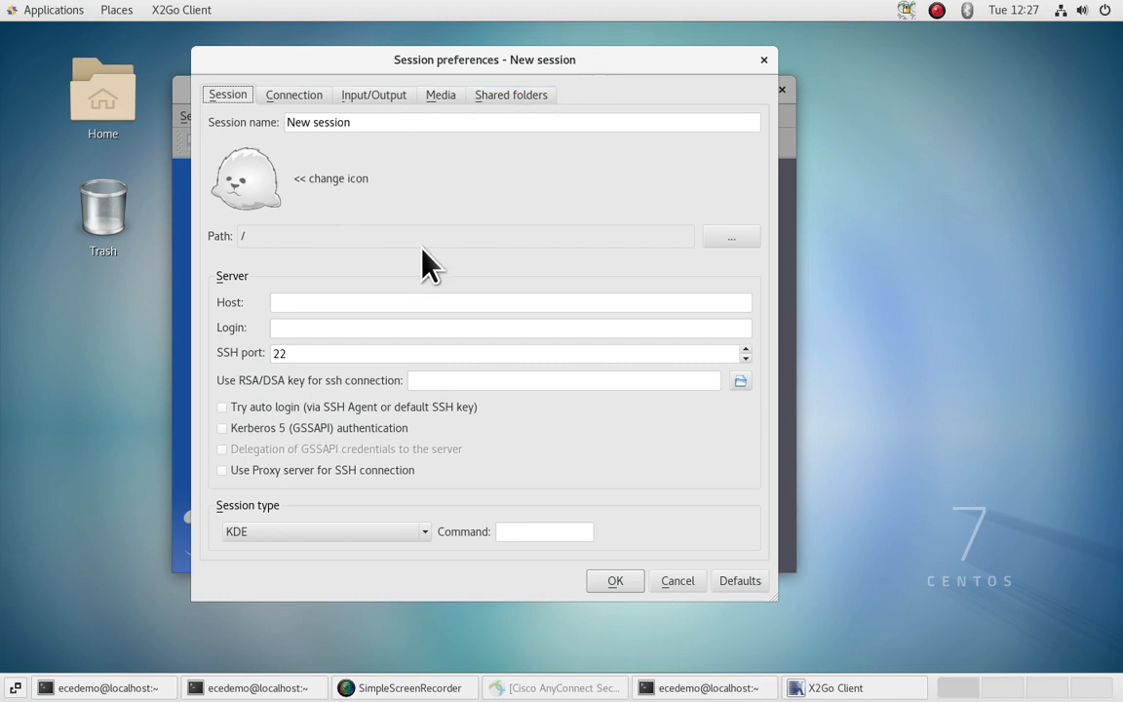
Replace the new session's default name with "ECE x2go".
click(352, 122)
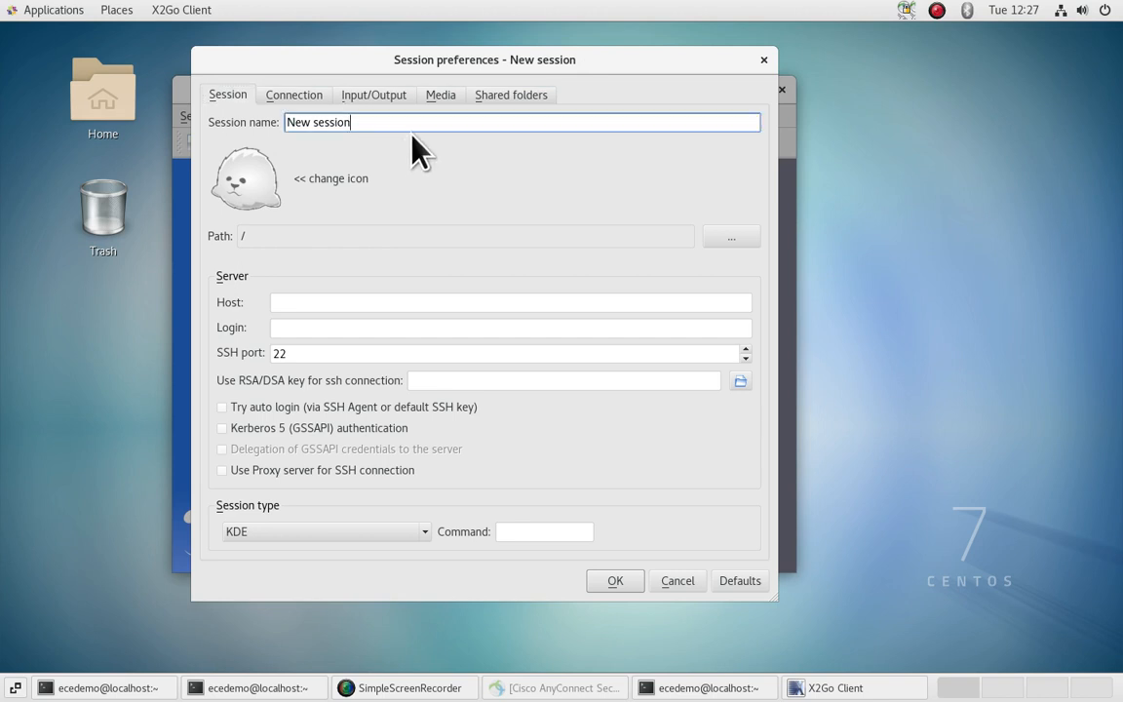
key(BackSpace)
key(BackSpace)
key(BackSpace)
key(BackSpace)
key(BackSpace)
key(BackSpace)
key(BackSpace)
key(BackSpace)
key(BackSpace)
key(BackSpace)
key(BackSpace)
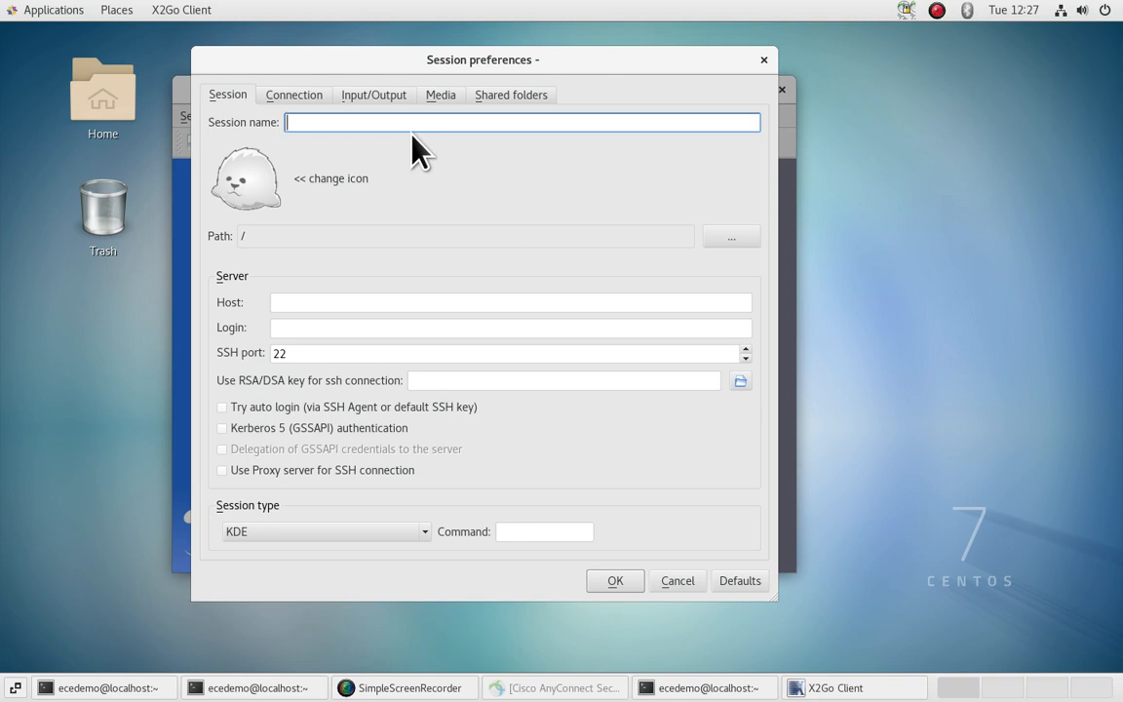
text(ECE )
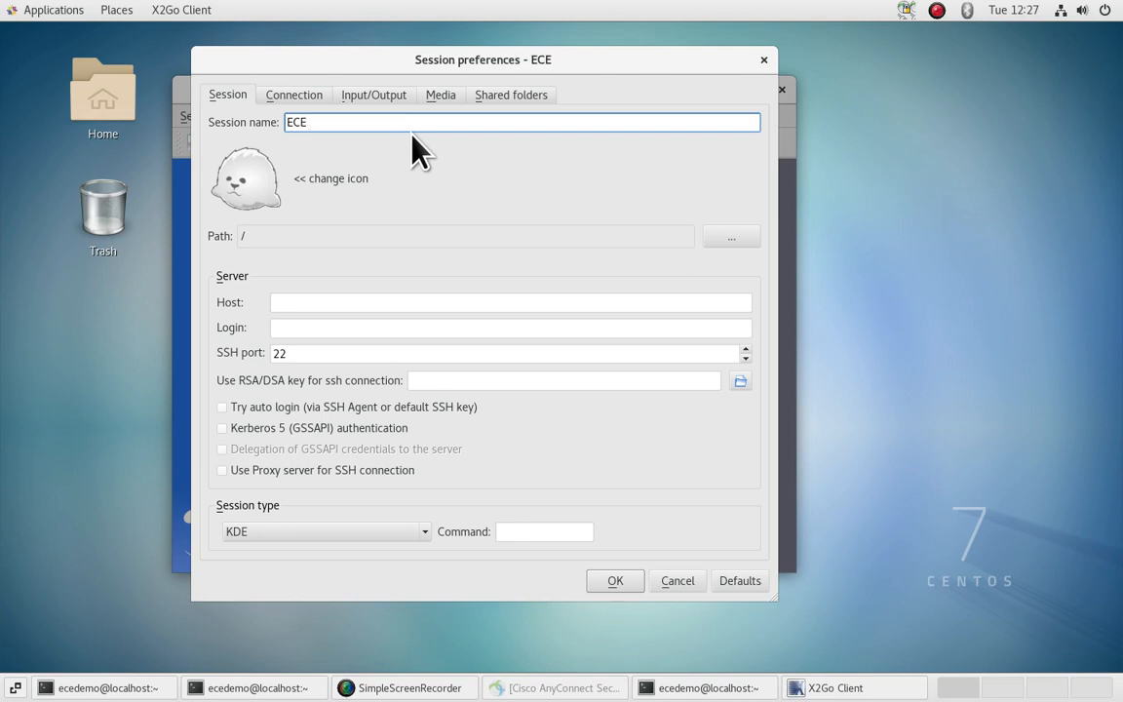
text(x2go)
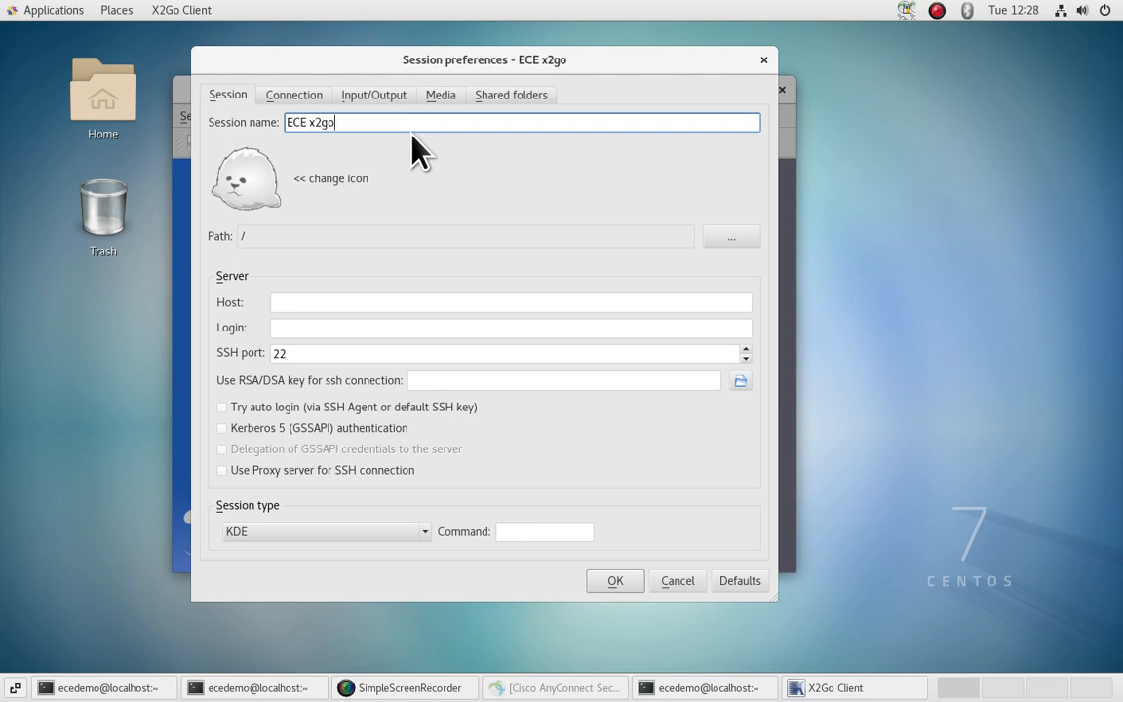
Set the session's server host to ece-x2go.cc.lehigh.edu and enter the account's login ID.
click(314, 304)
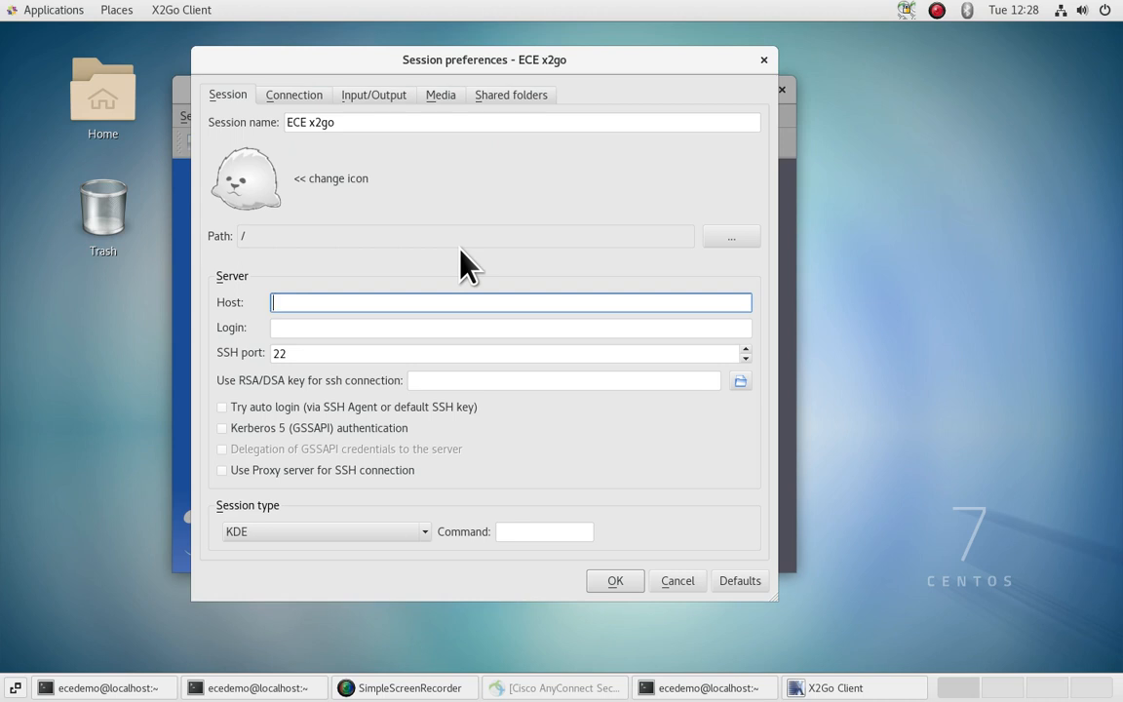
text(ece-x2go.cc.lehigh.edu)
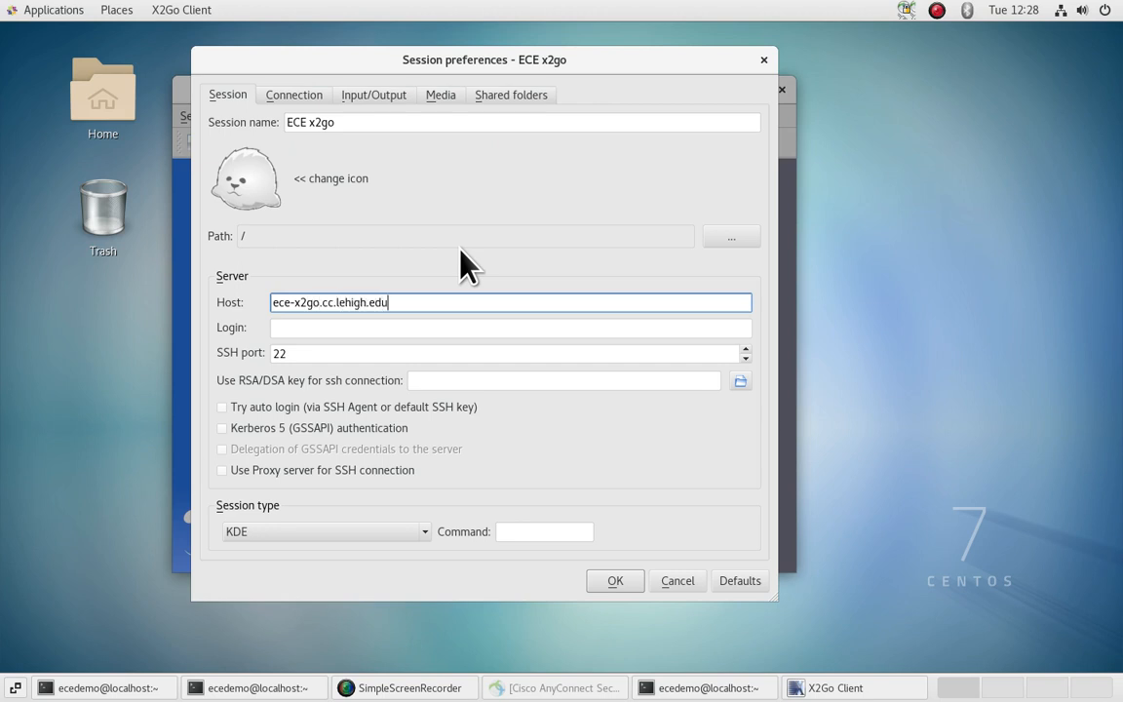
key(Tab)
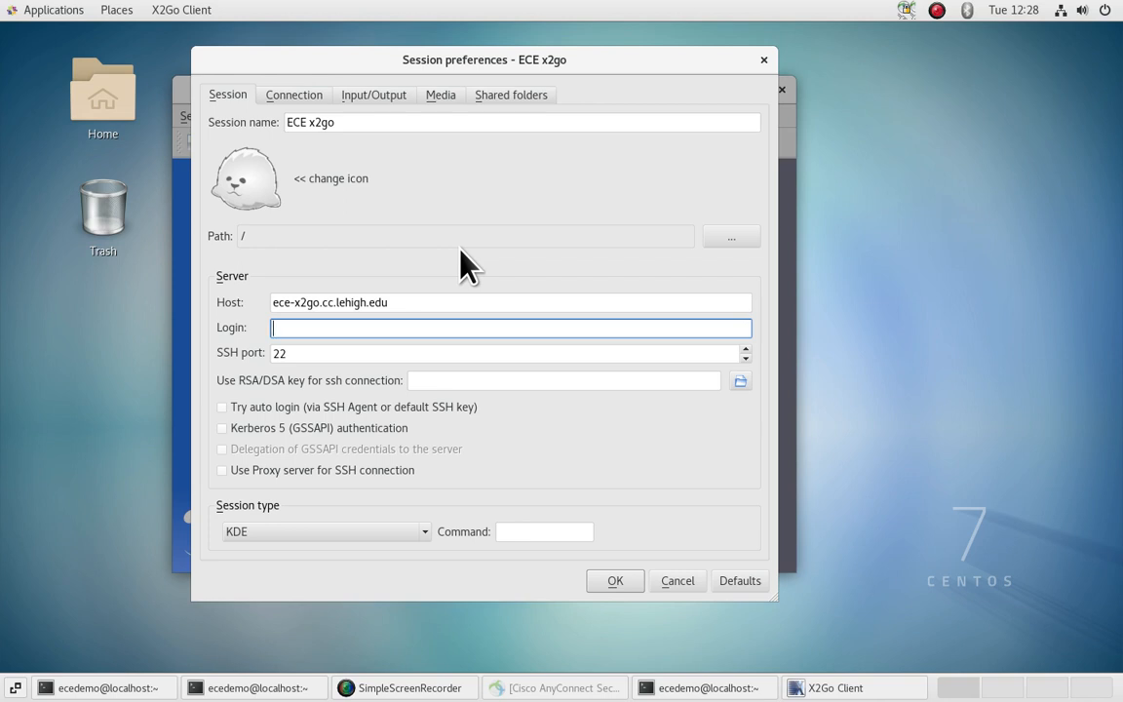
text(x00513)
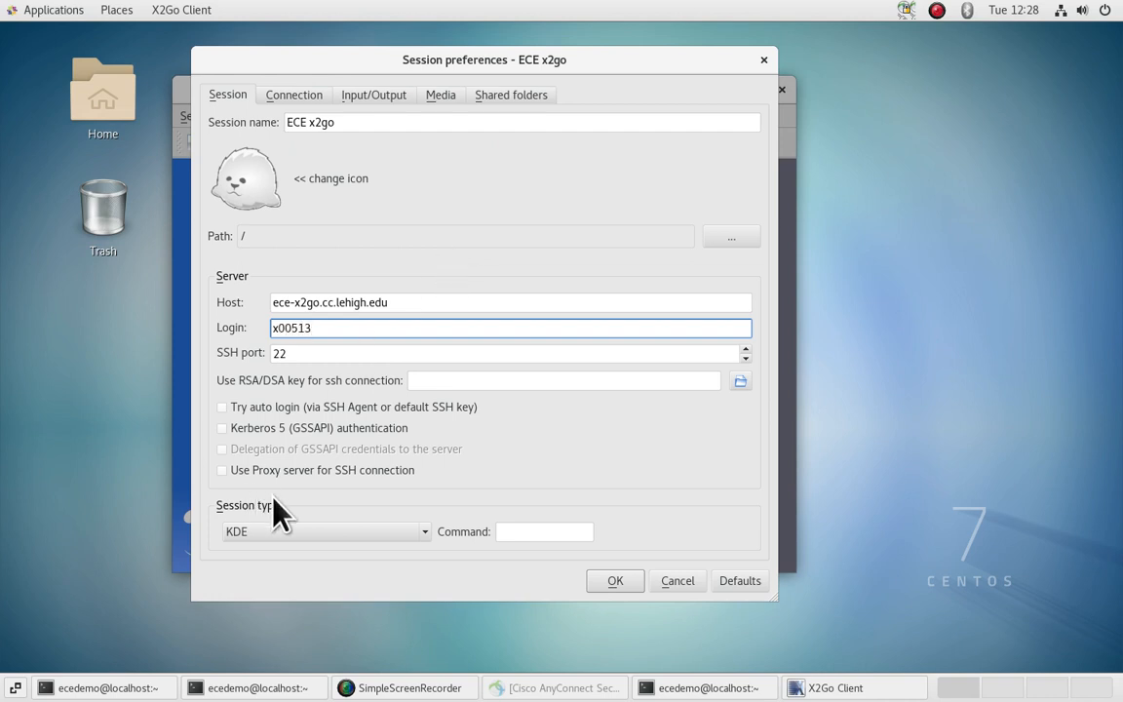
Set the session type to XFCE and save the session preferences.
click(425, 535)
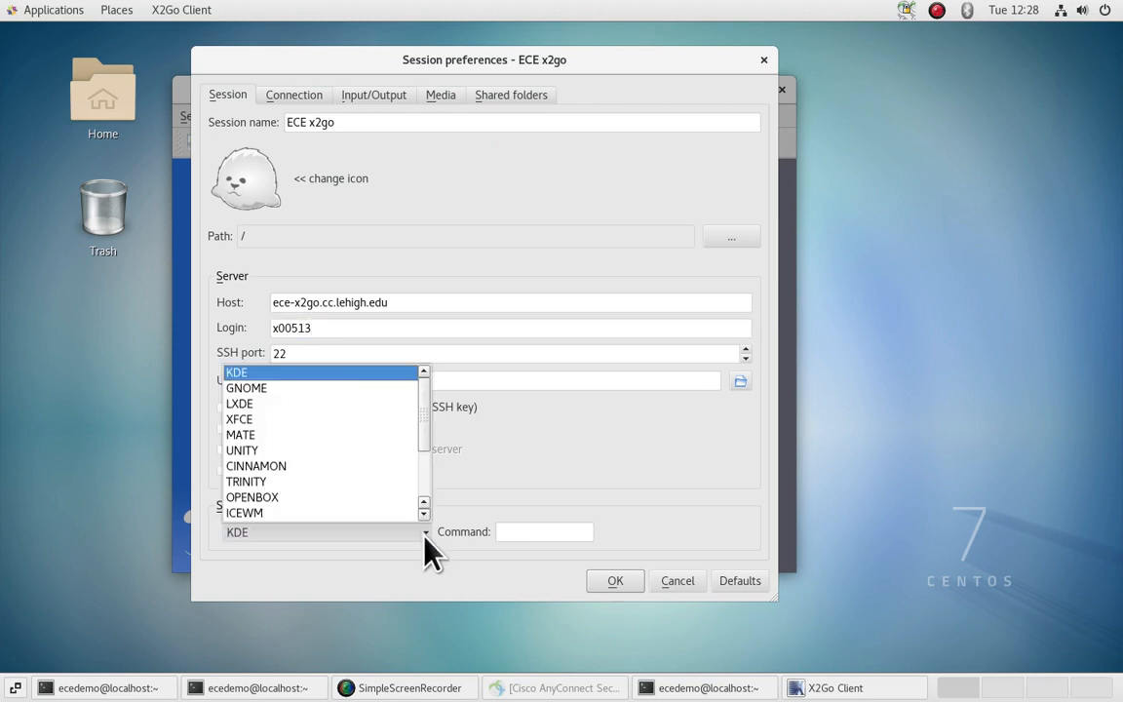
click(283, 421)
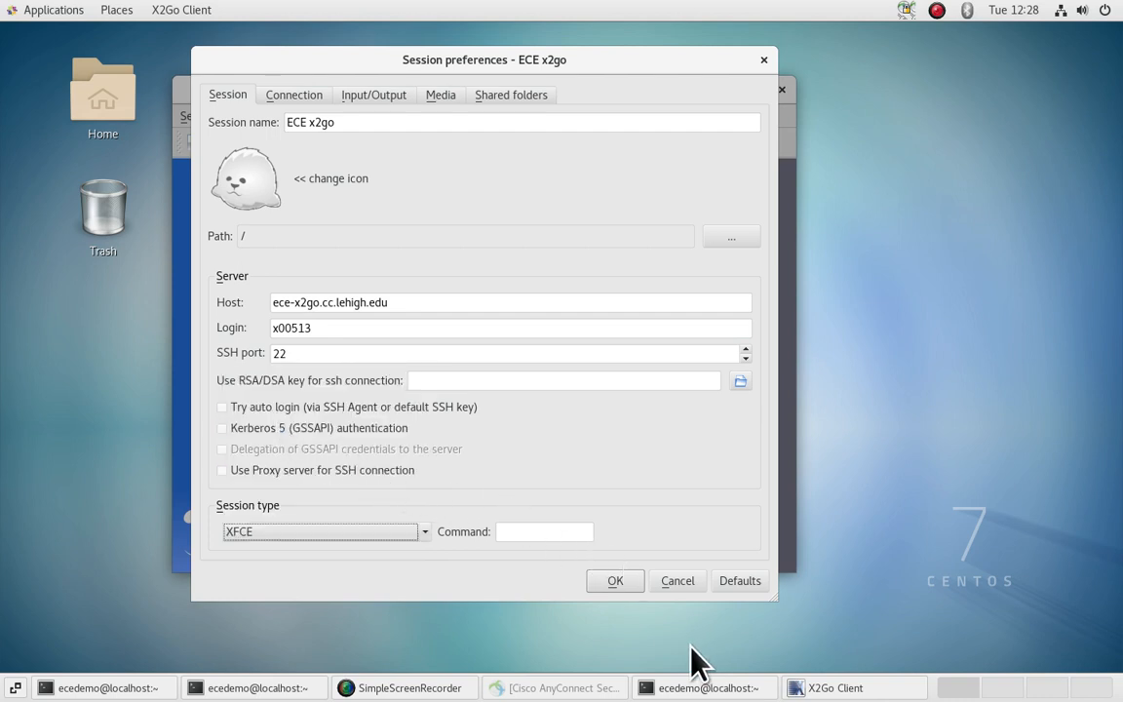
click(616, 579)
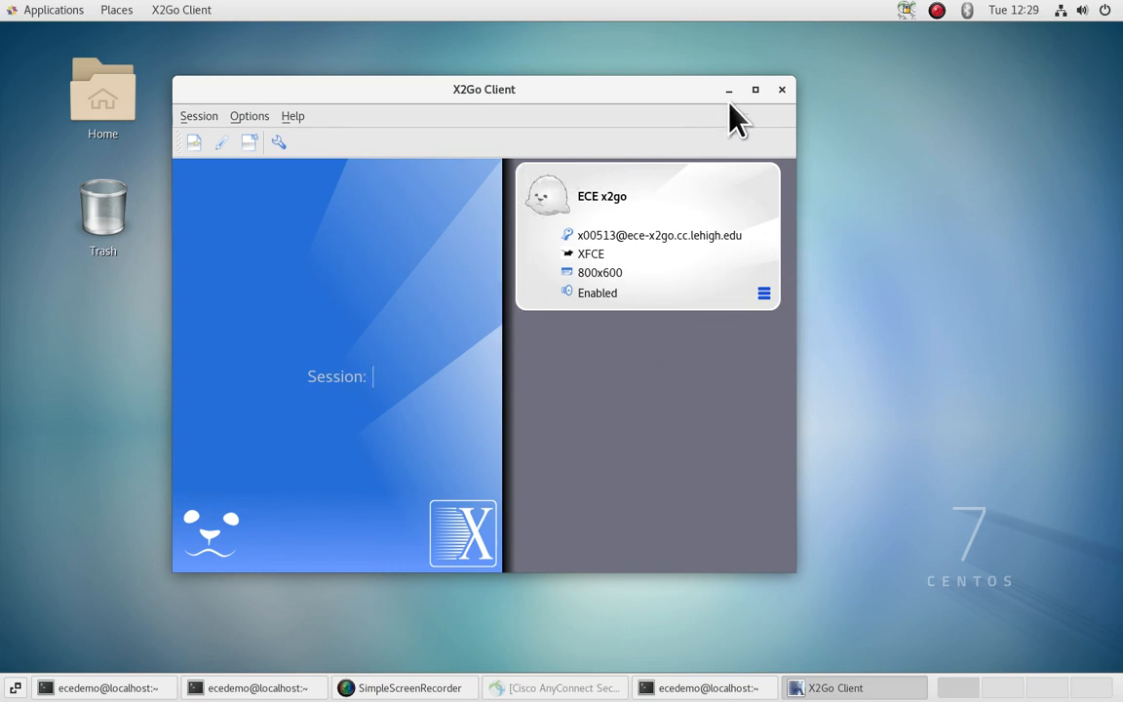
Maximize the client window and connect to the ECE x2go session by entering the account password.
click(756, 92)
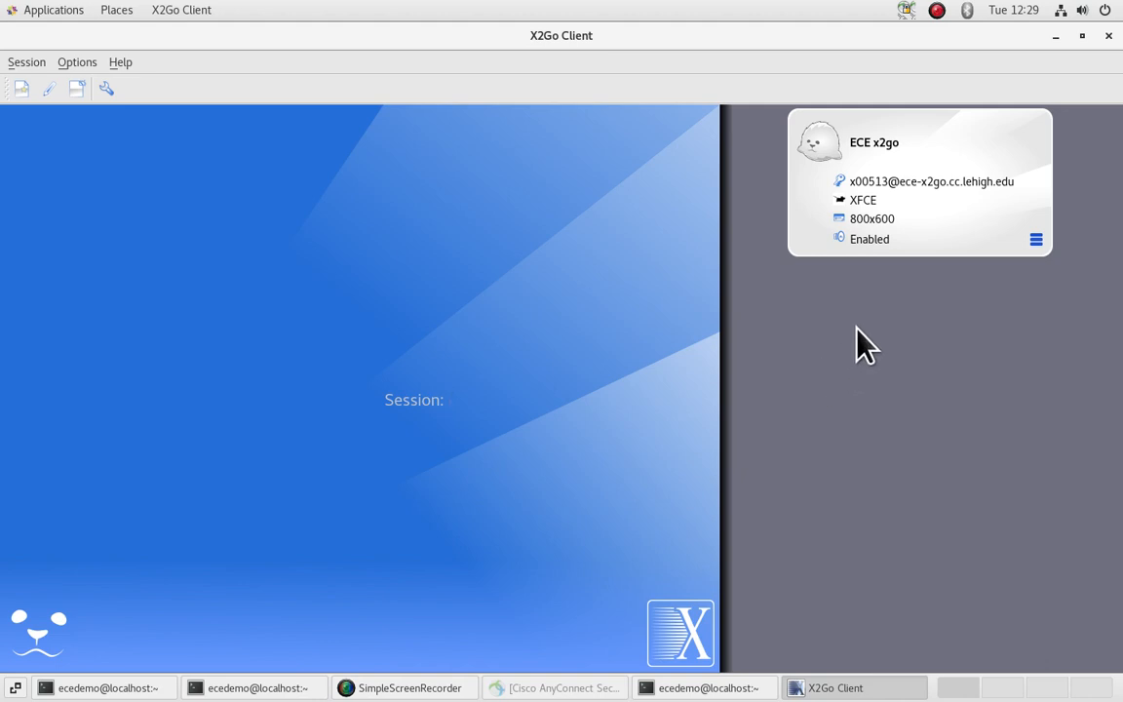
click(875, 161)
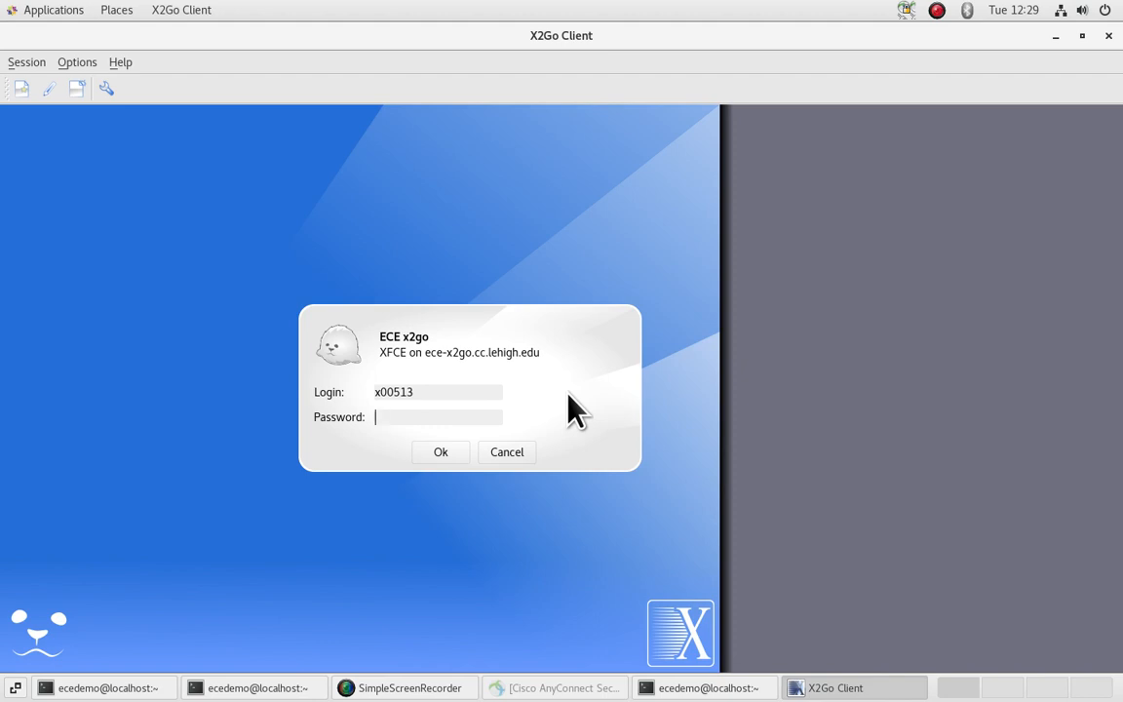
text(••••••••••••)
click(445, 452)
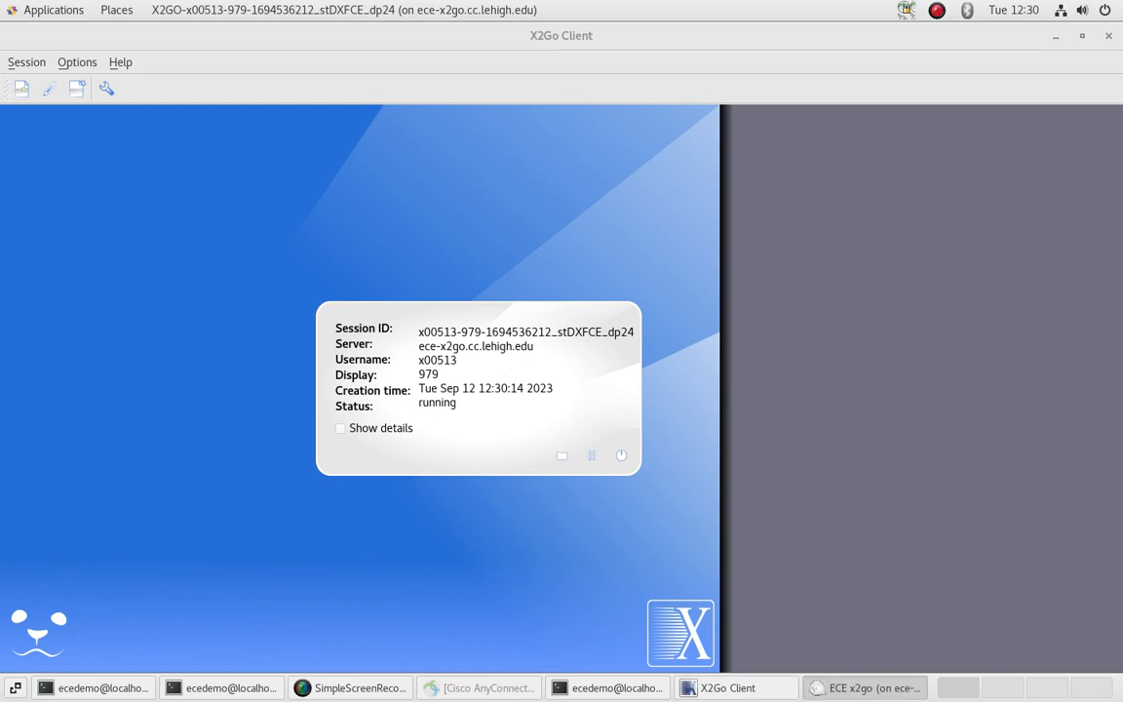
Move the remote desktop window fully into view and enlarge it to fill most of the screen.
drag(156, 0, 251, 52)
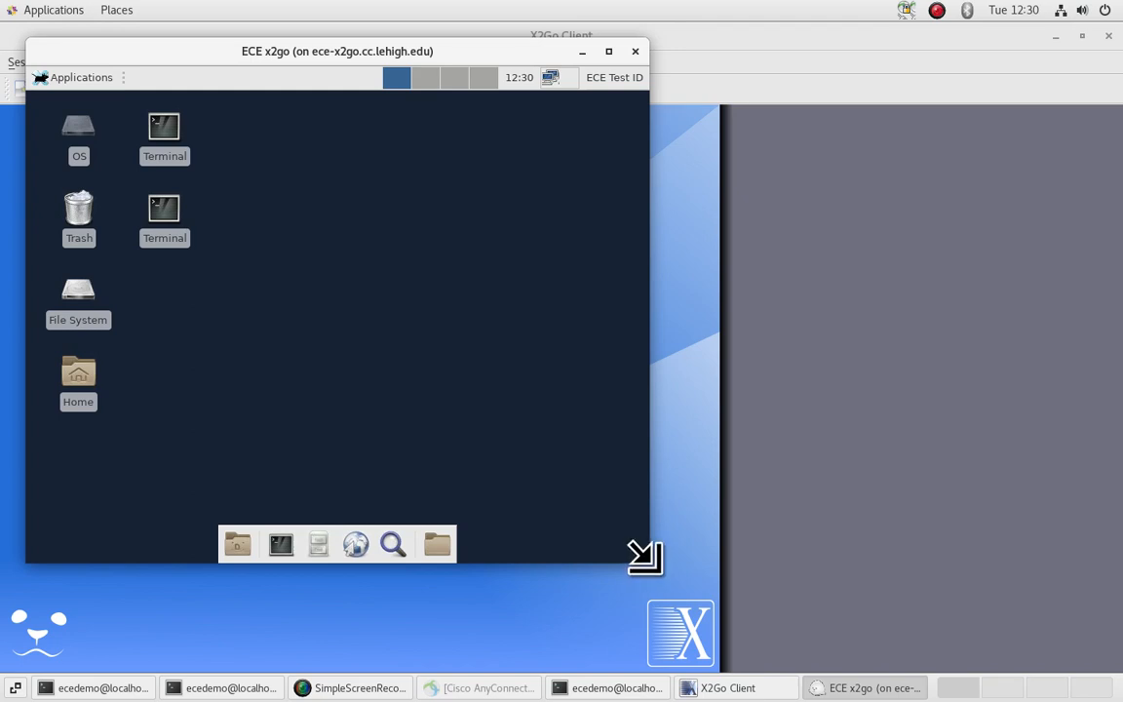
drag(644, 557, 1059, 649)
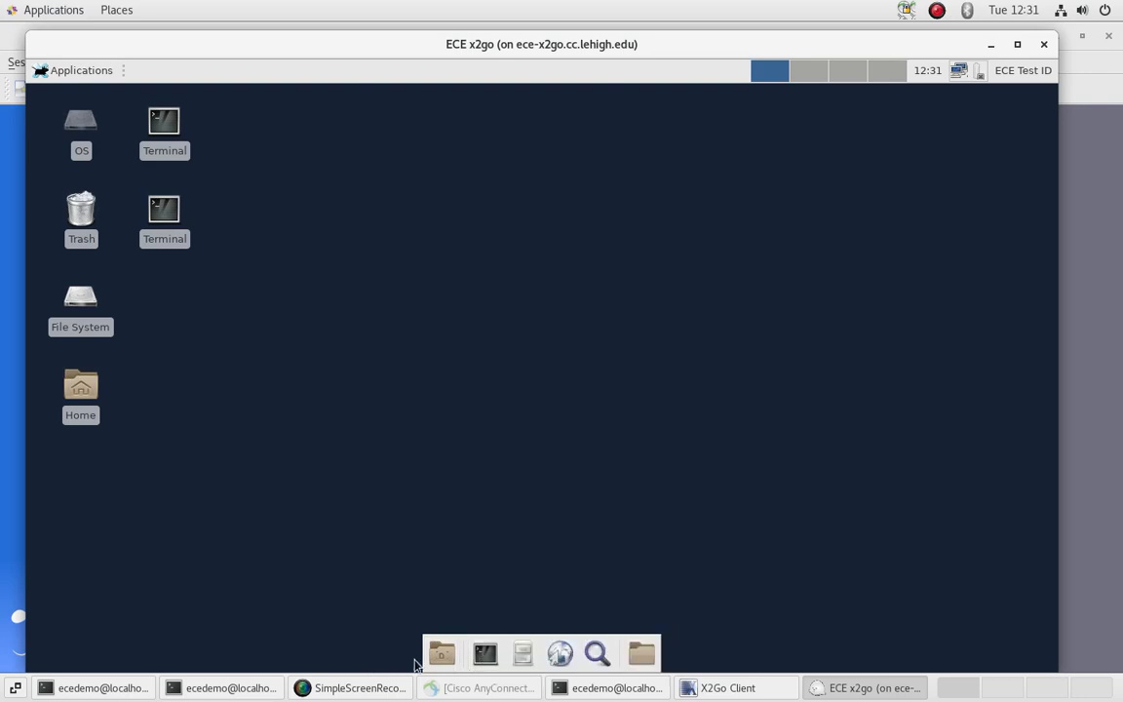
Open a terminal on the remote XFCE desktop, move it away from the corner, and run gedit in it.
click(481, 660)
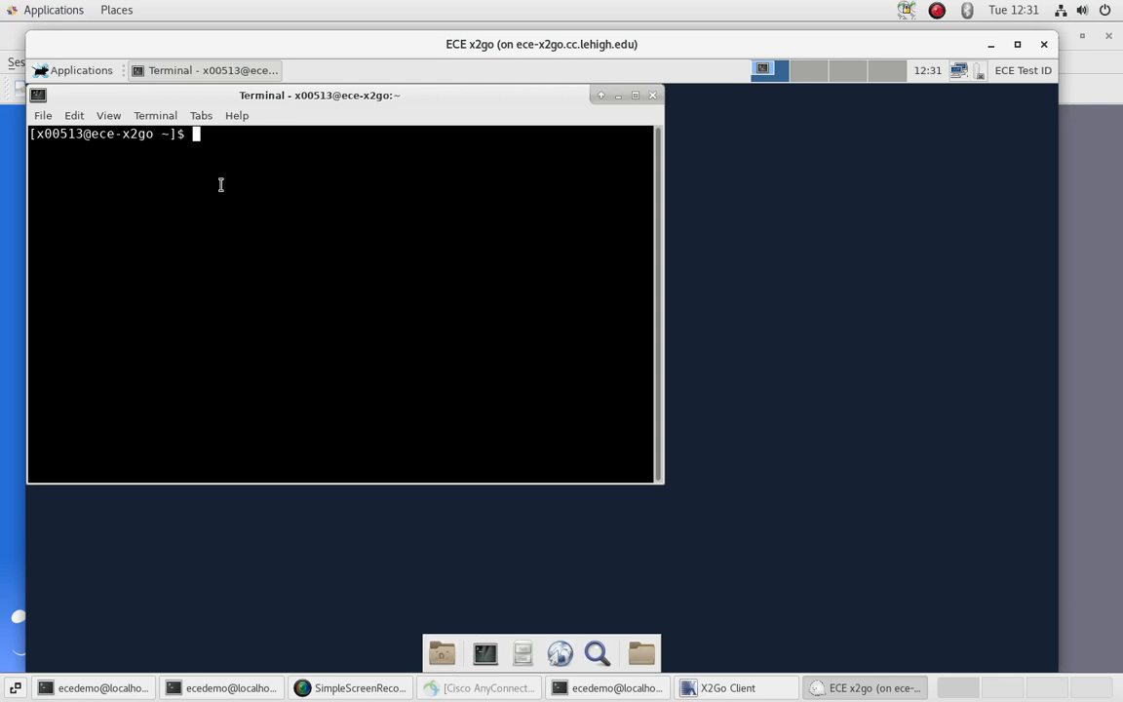
drag(410, 95, 497, 157)
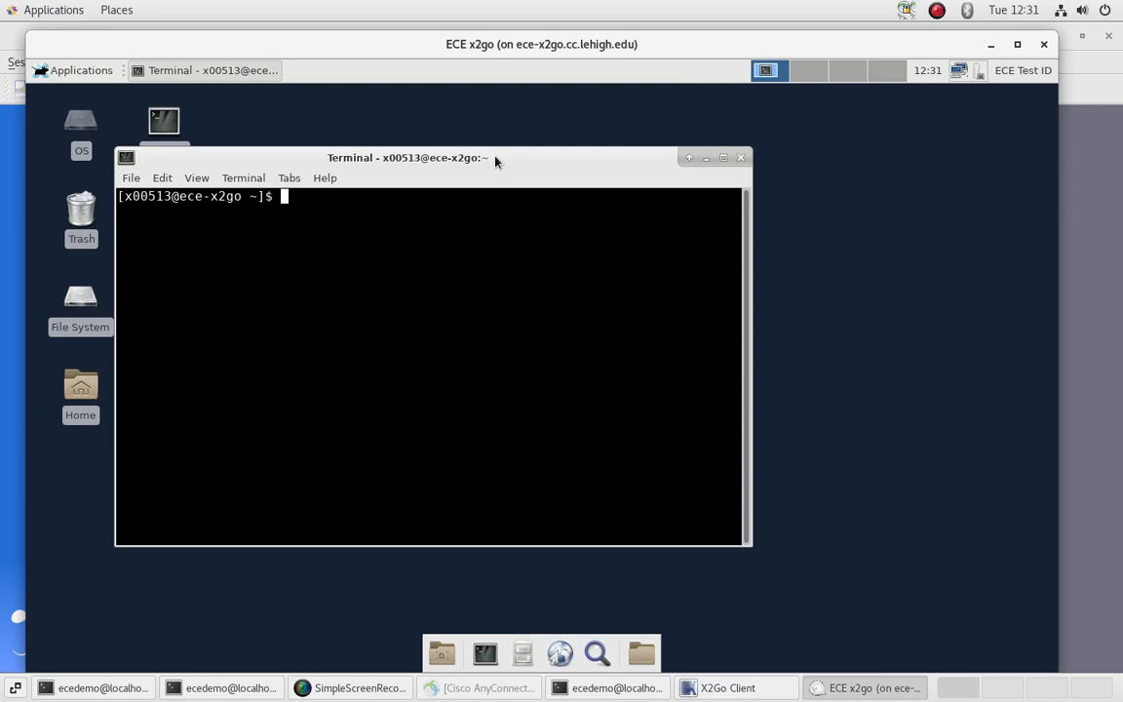
text(gedit)
key(Return)
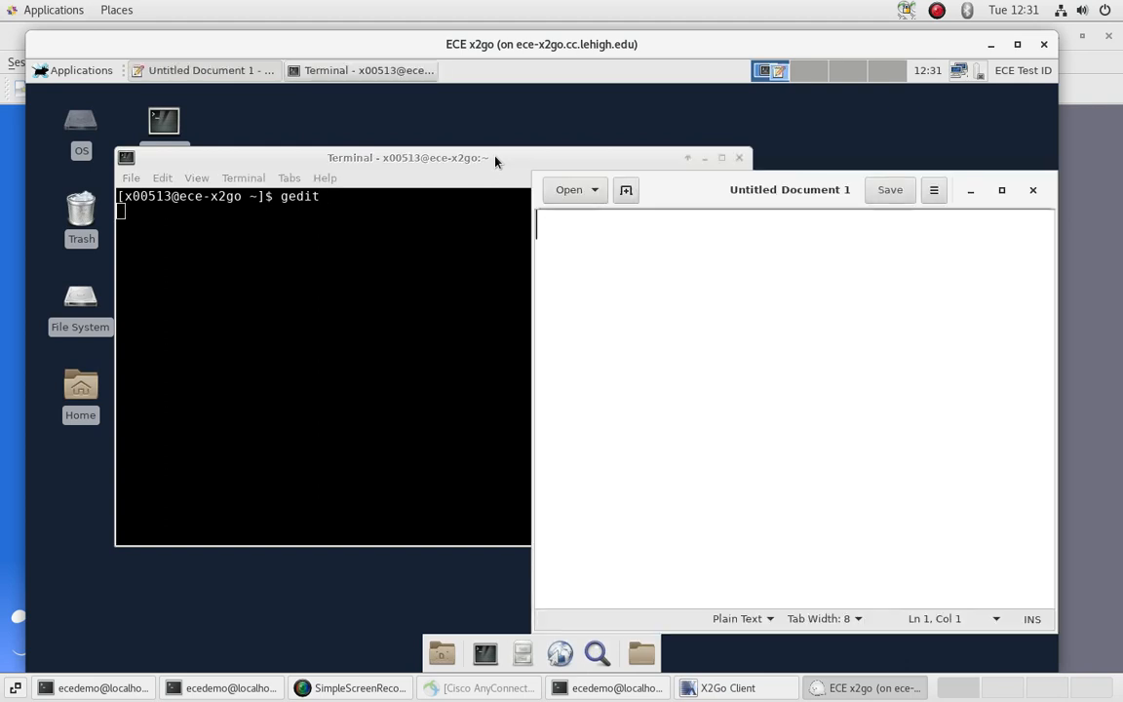
Reposition the gedit window, close the editor, and end the terminal session with the exit command.
drag(700, 196, 383, 146)
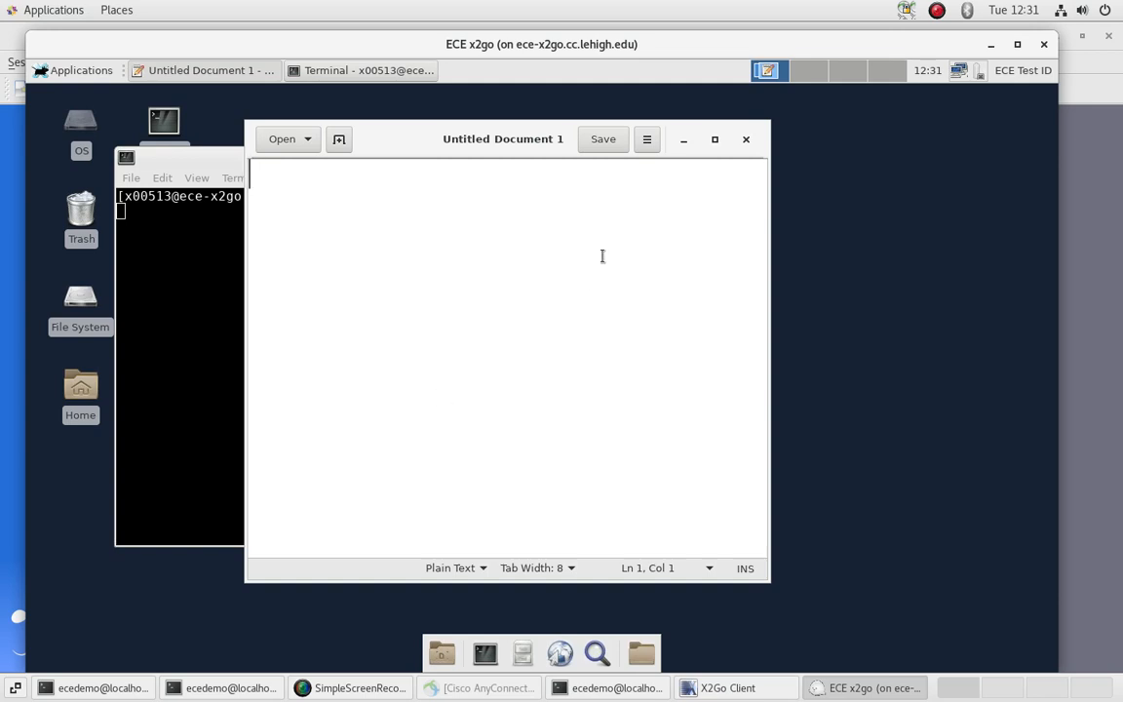
click(748, 142)
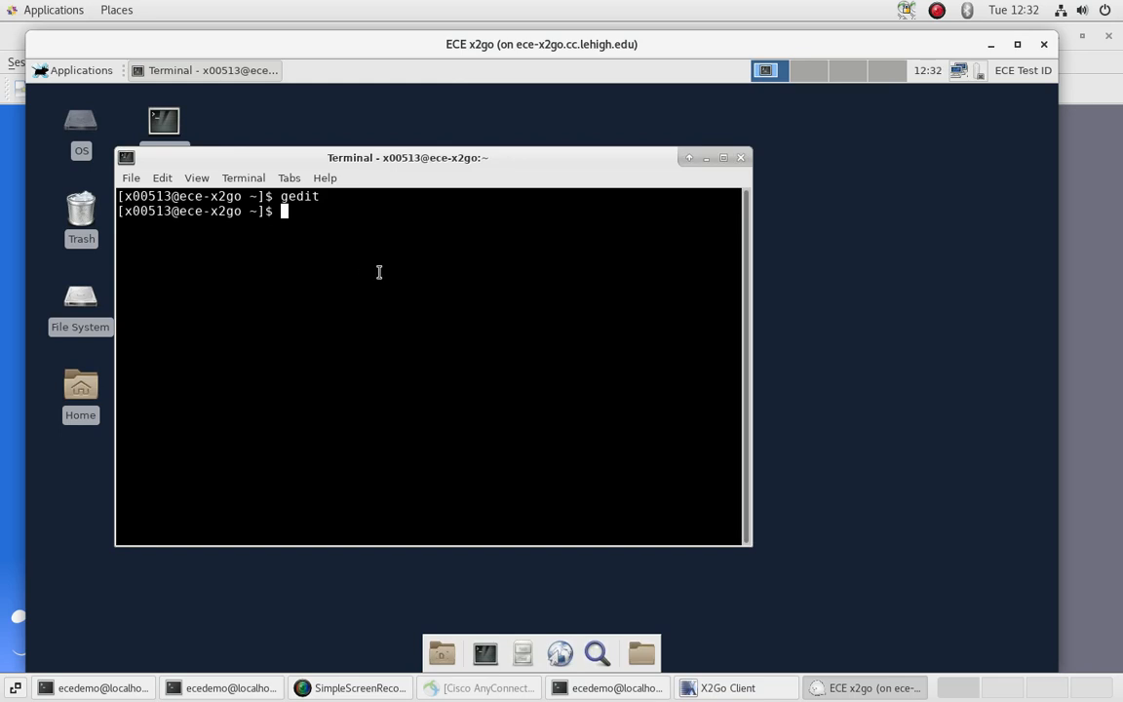
text(exit)
key(Return)
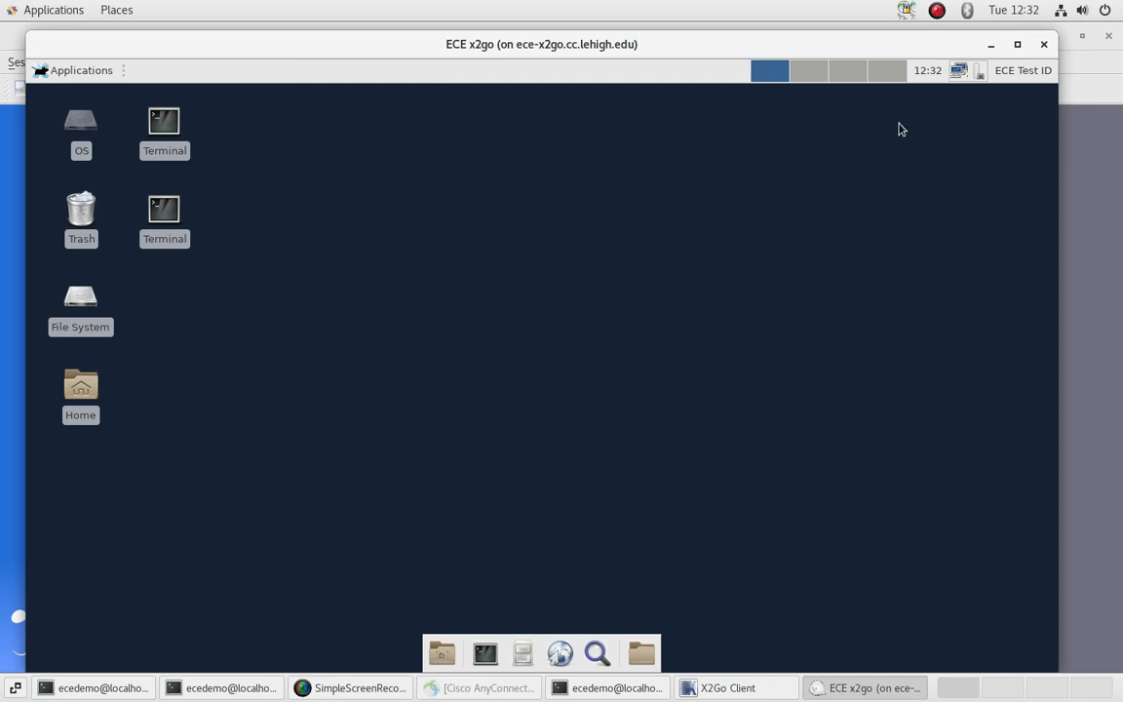
Log out of the remote XFCE desktop and dismiss the client's login prompt to return to the session list.
click(1023, 70)
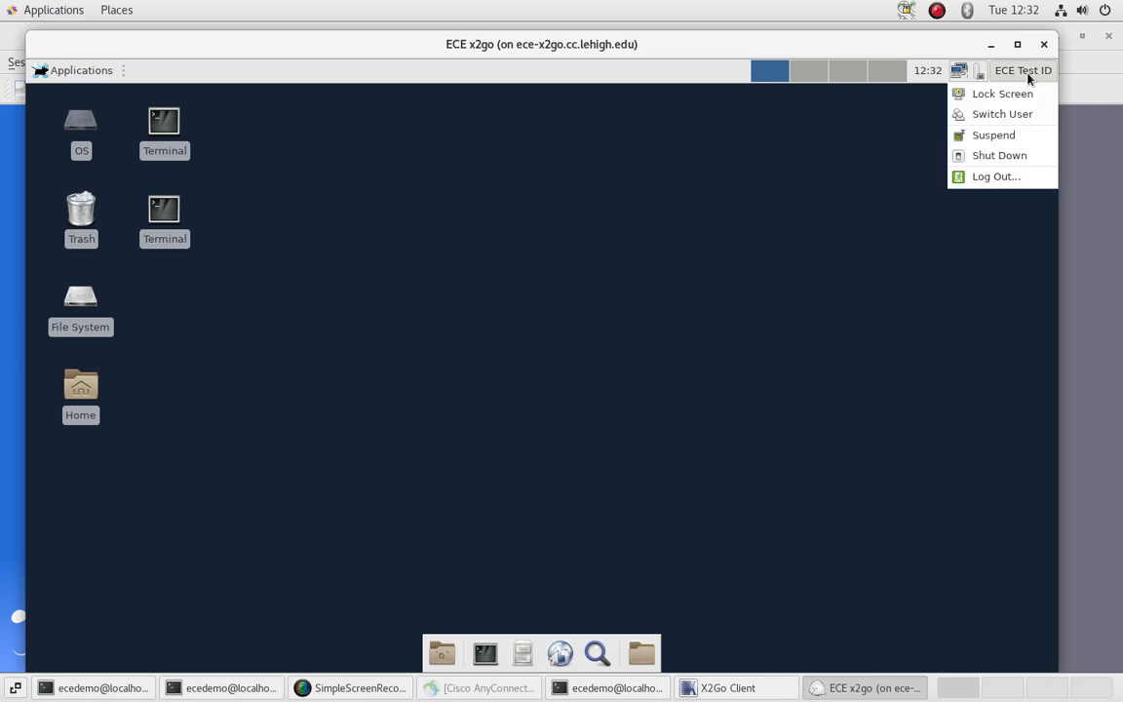
click(996, 180)
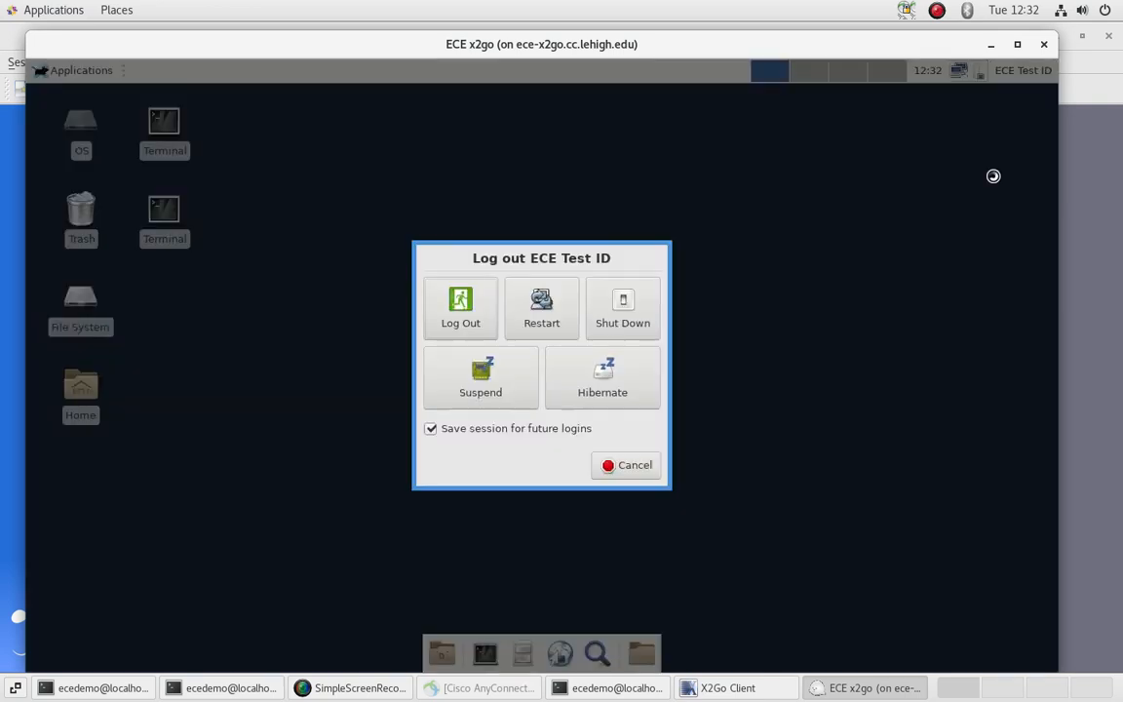
click(458, 319)
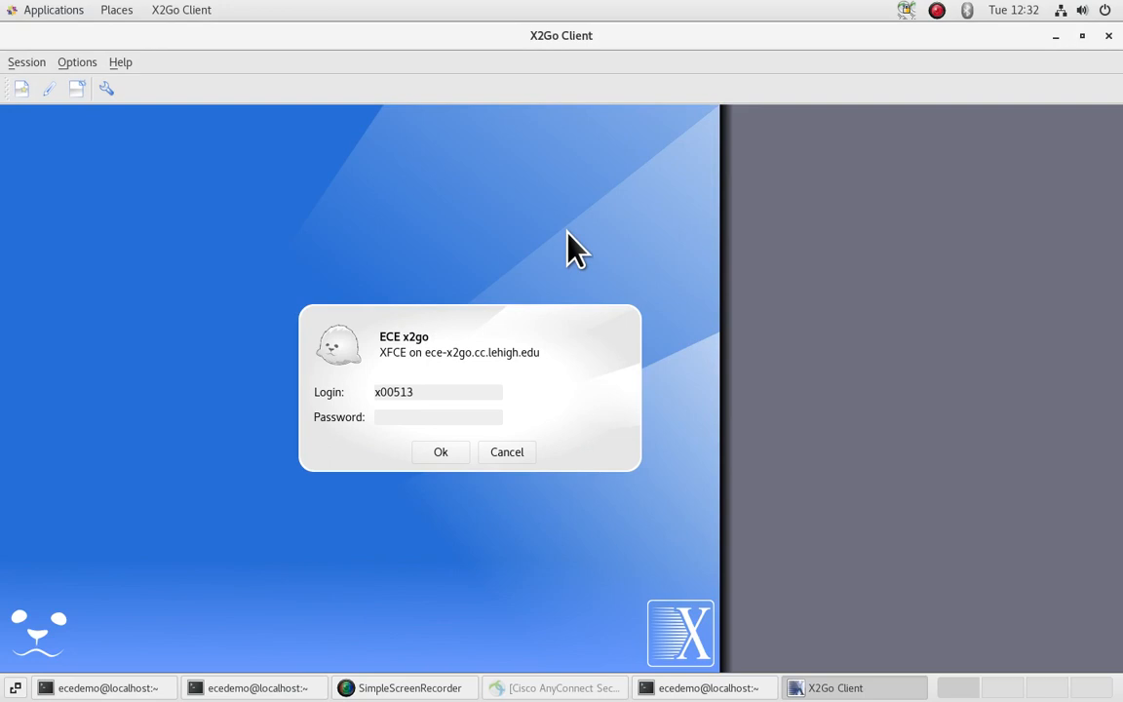
click(509, 453)
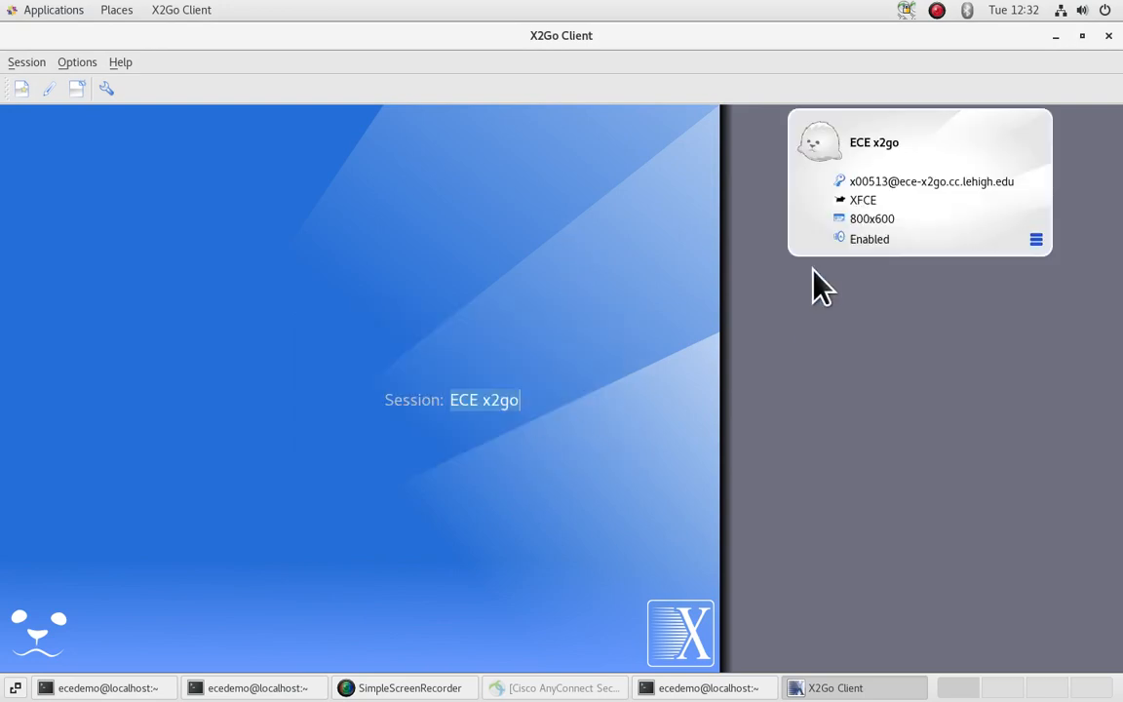